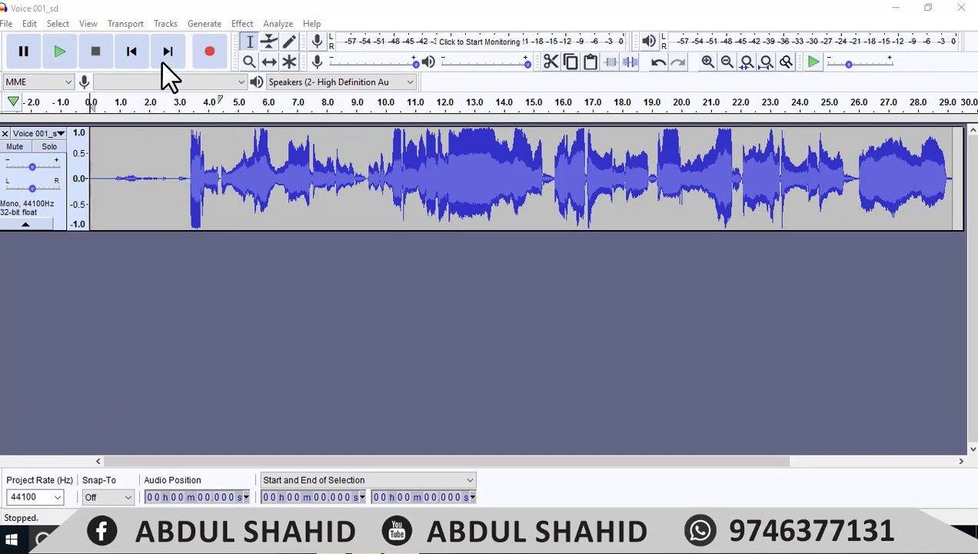
# Step: Bring up the Open file dialog, then close it without opening anything
pyautogui.click(7, 23)
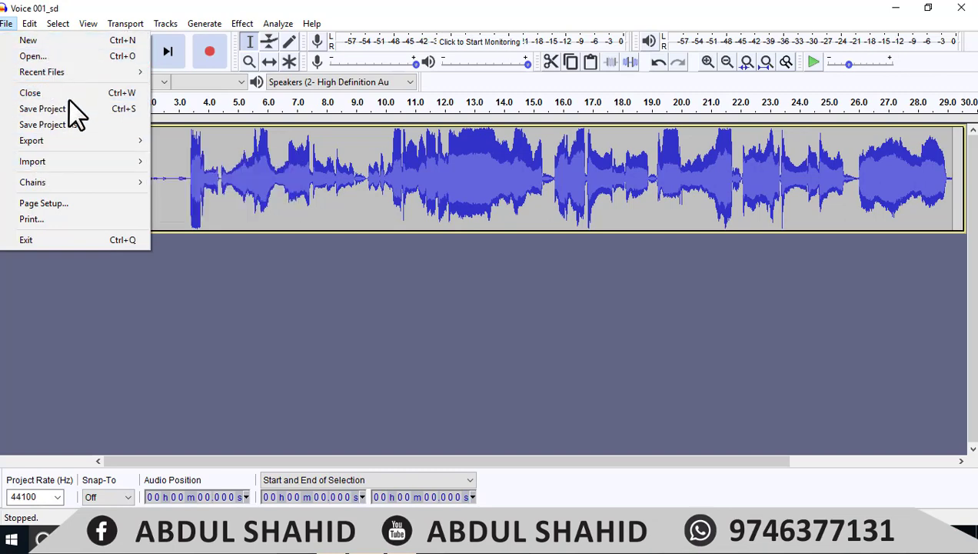
pyautogui.click(44, 61)
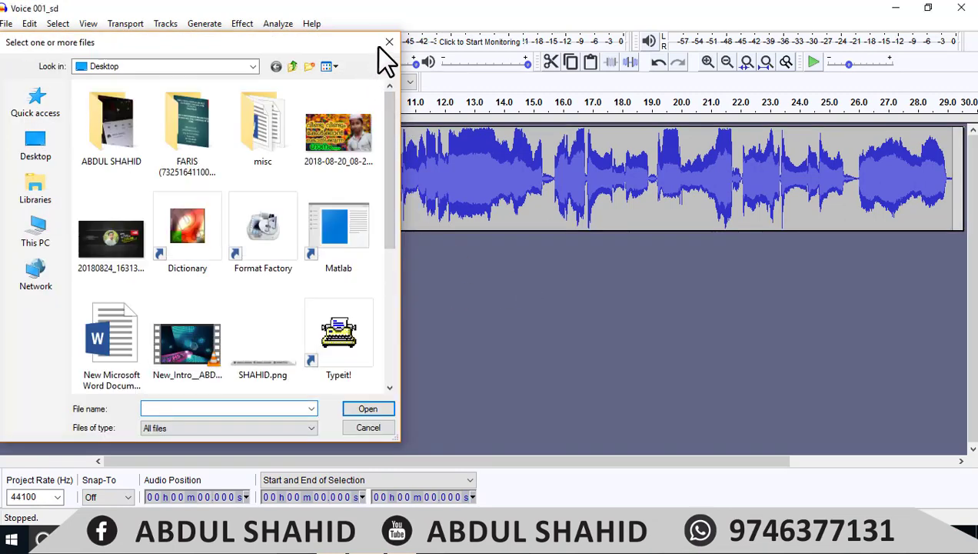
pyautogui.click(388, 42)
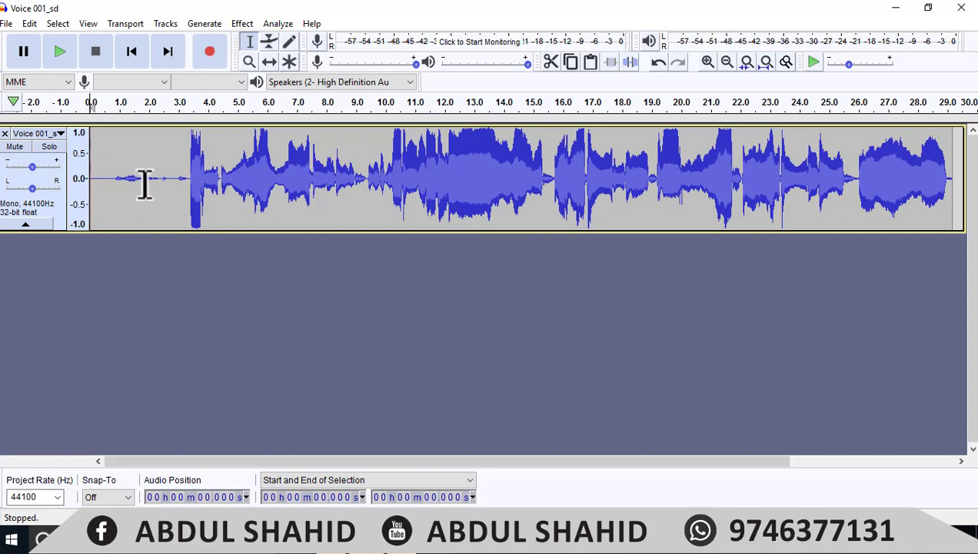
# Step: Select the quiet first 3.245 seconds and capture them as the Noise Reduction noise profile
pyautogui.moveTo(187, 157); pyautogui.dragTo(77, 184)
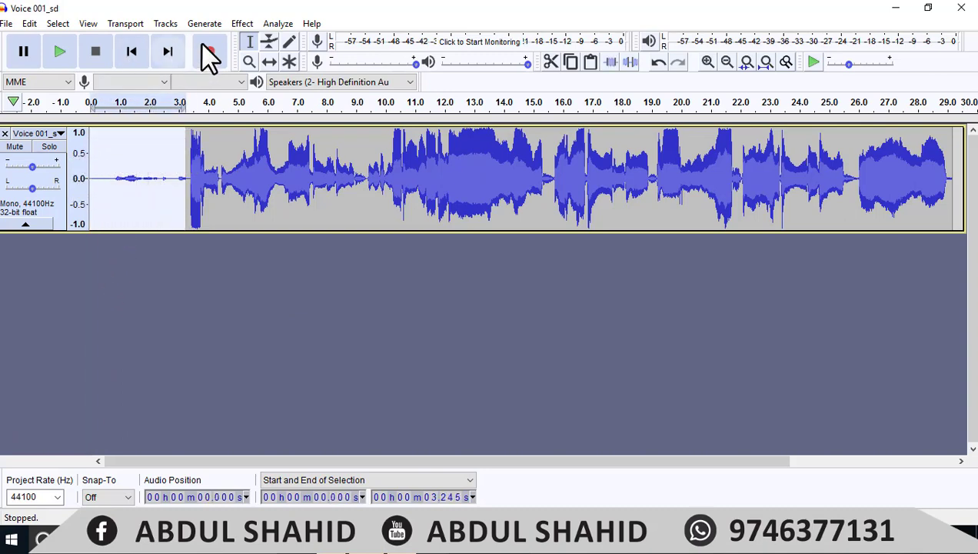
pyautogui.click(243, 23)
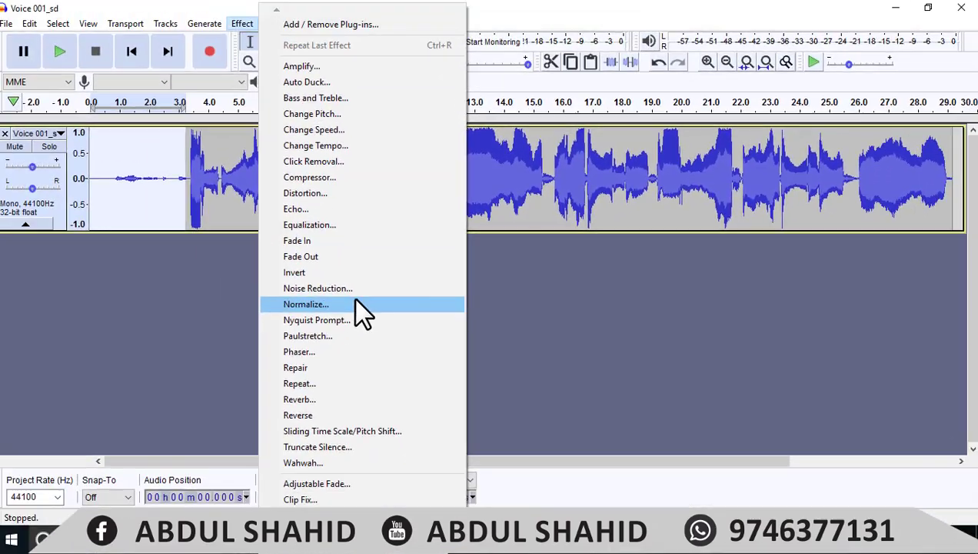
pyautogui.click(346, 288)
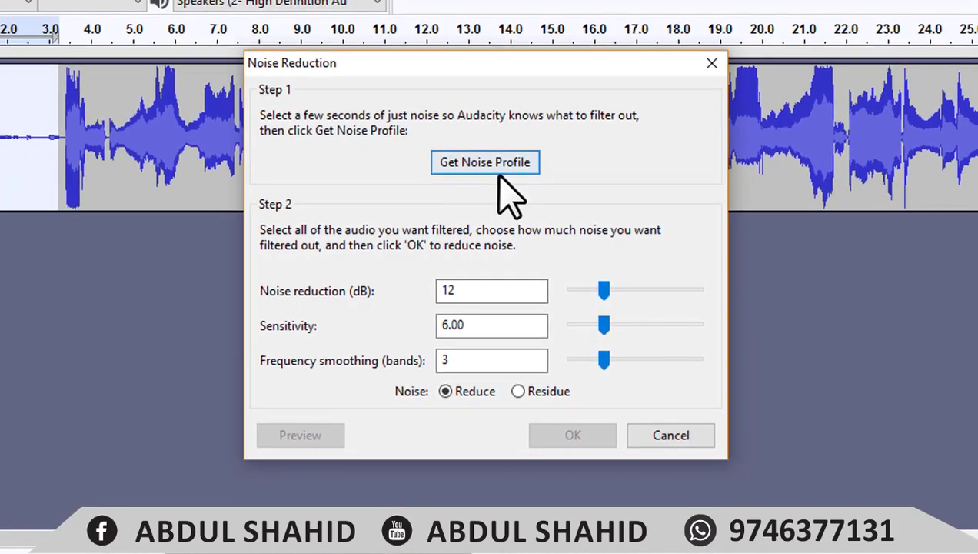
pyautogui.click(498, 164)
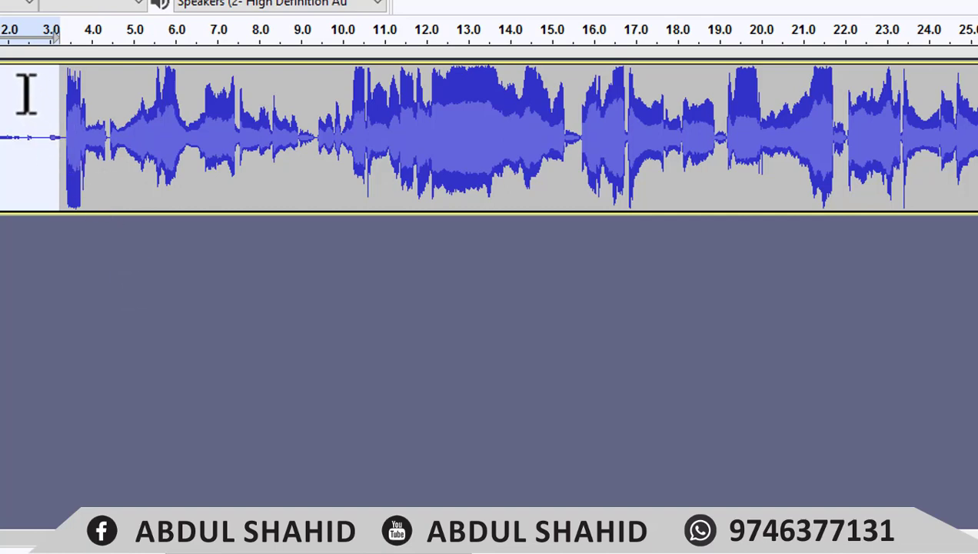
# Step: Apply Noise Reduction to the whole track, from 0.122 s to 28.959 s
pyautogui.moveTo(2, 138); pyautogui.dragTo(921, 182)
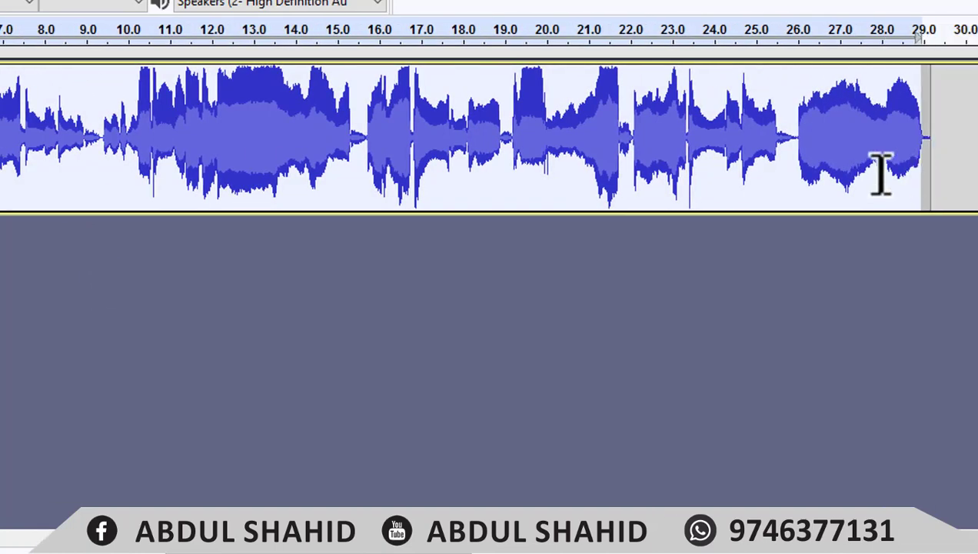
pyautogui.click(188, 0)
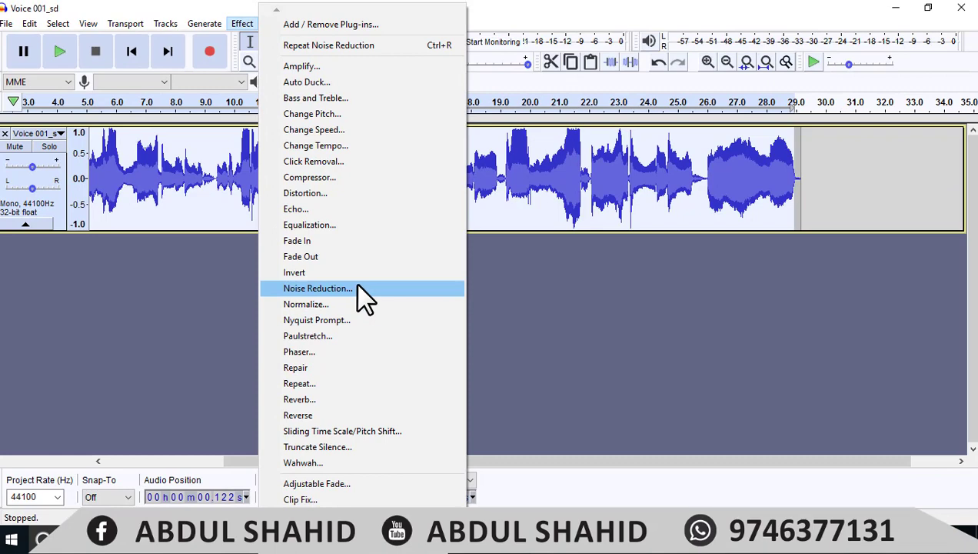
pyautogui.click(358, 290)
pyautogui.click(550, 385)
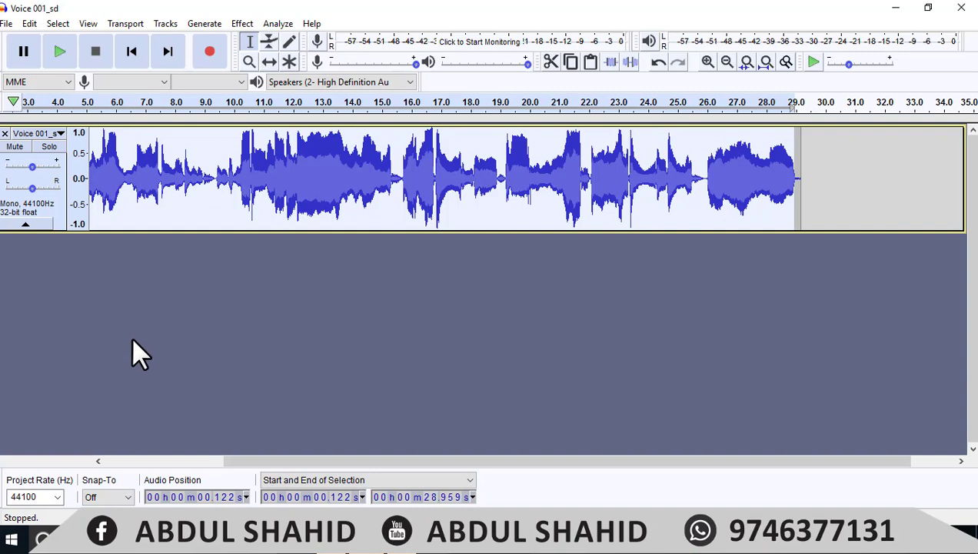
# Step: Apply the Compressor with default -12 dB threshold, 2:1 ratio and make-up gain
pyautogui.click(242, 24)
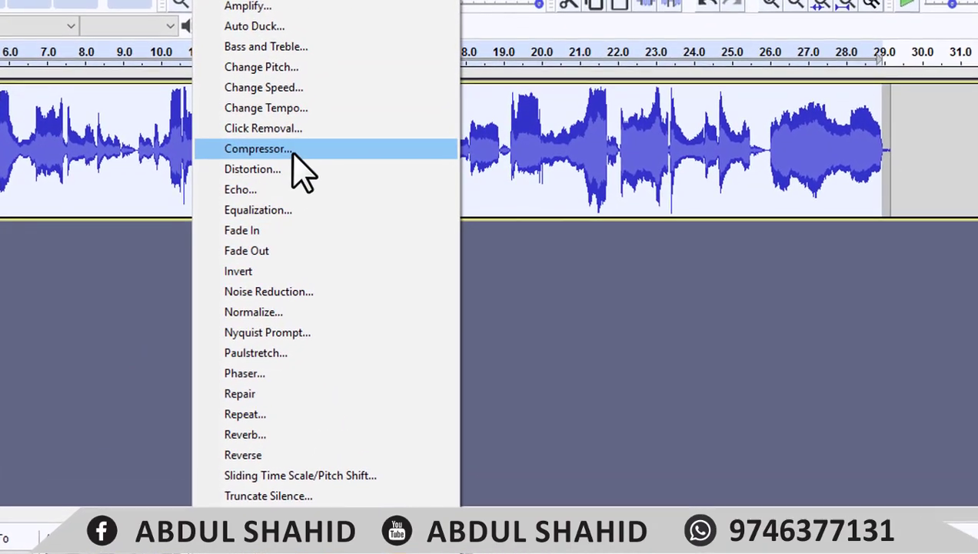
pyautogui.click(293, 156)
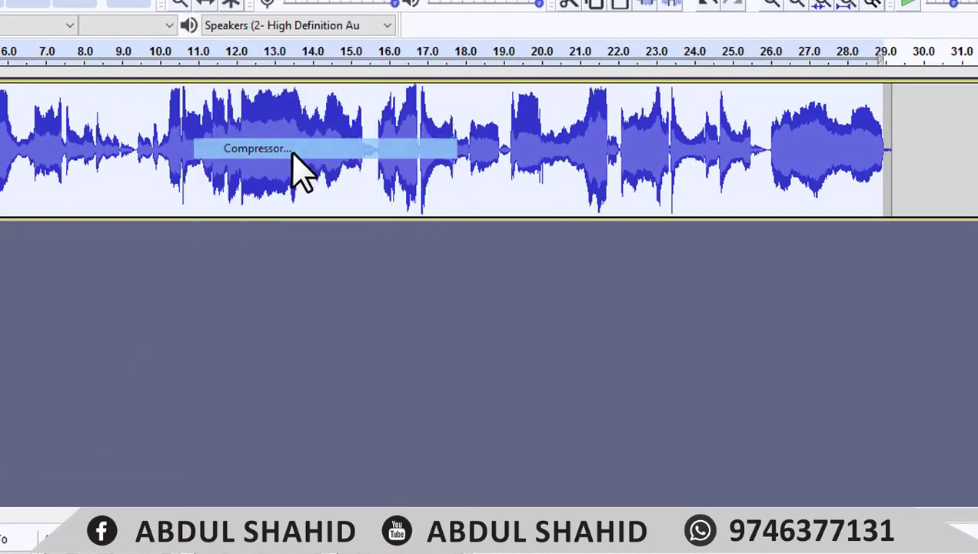
pyautogui.click(520, 483)
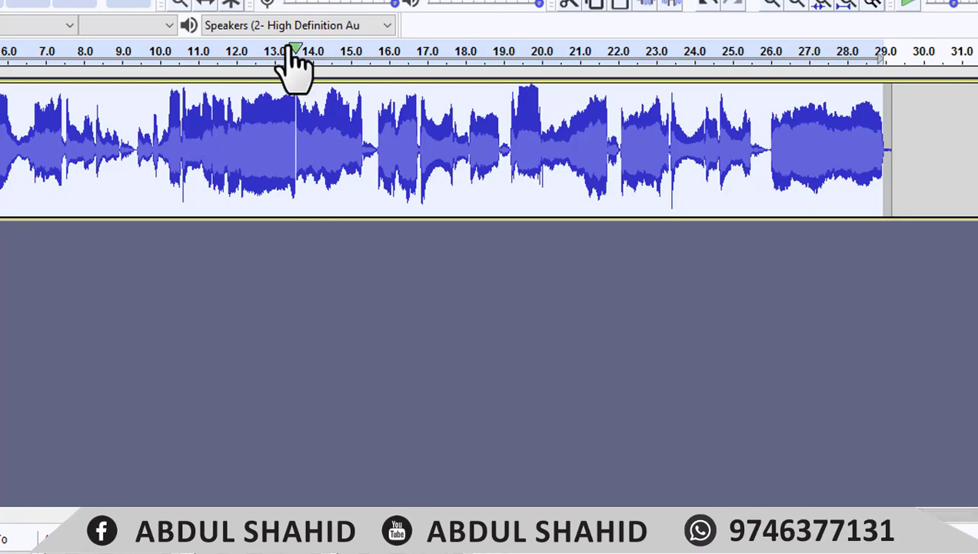
pyautogui.click(184, 2)
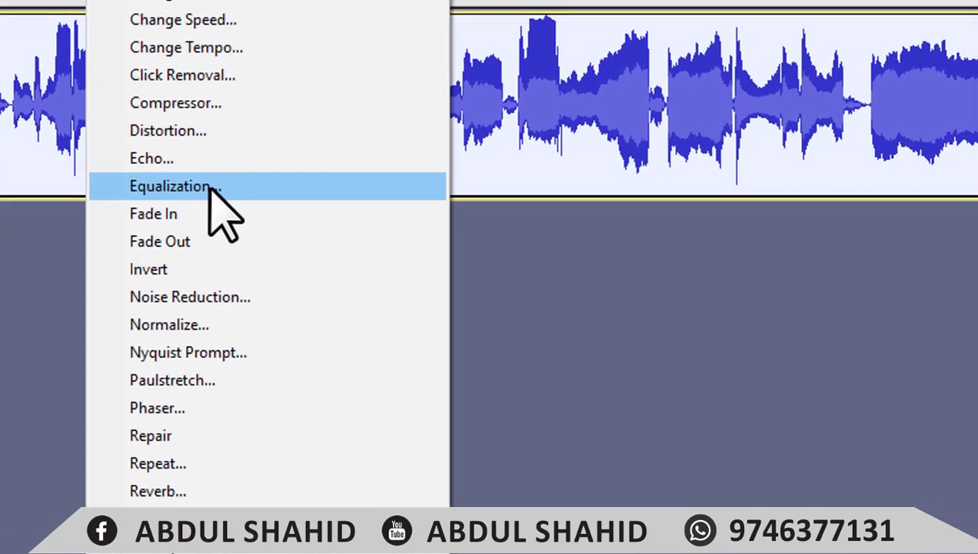
pyautogui.click(211, 186)
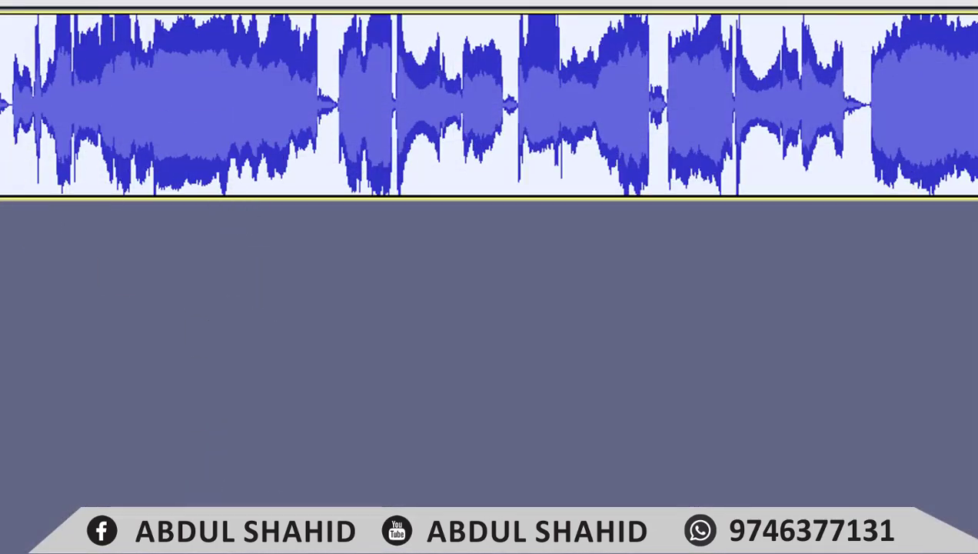
pyautogui.hotkey('alt', 'c')
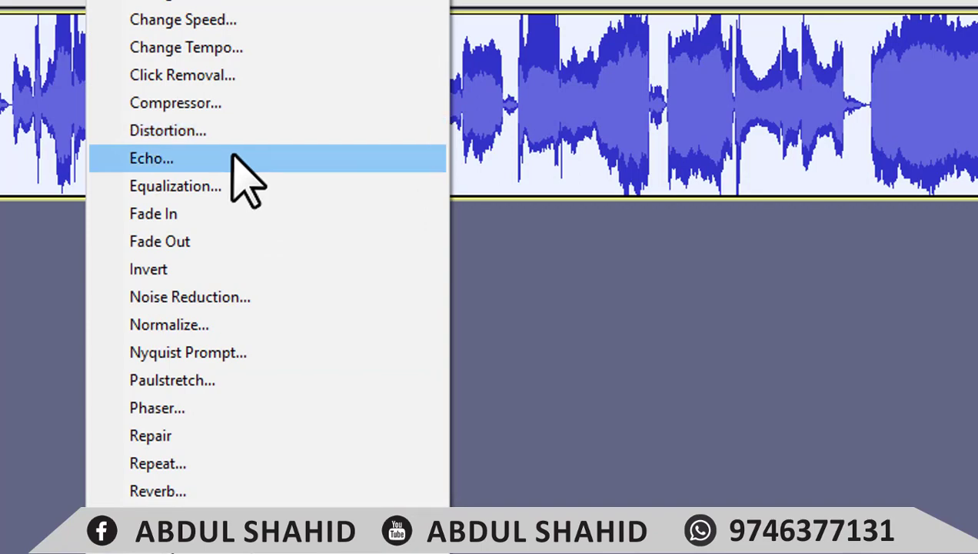
pyautogui.click(230, 185)
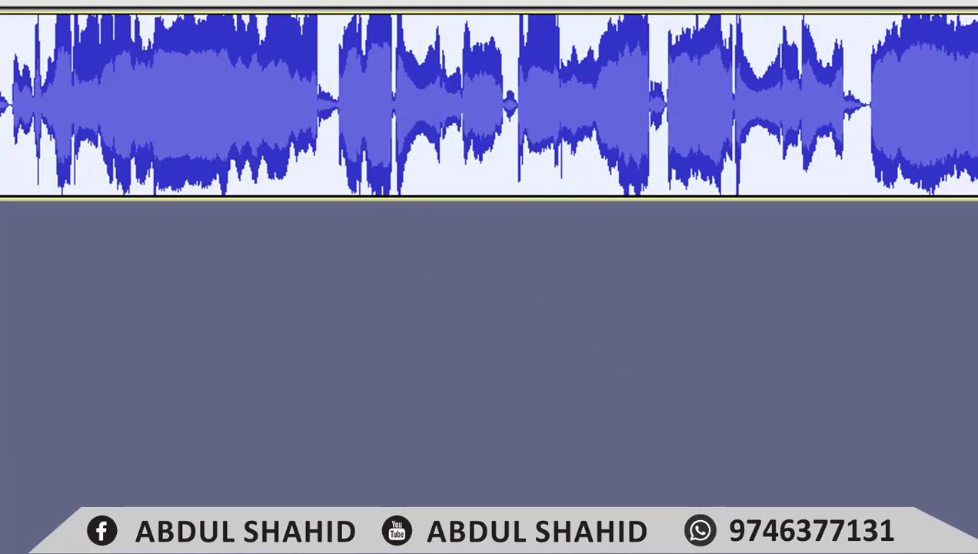
# Step: Apply Normalize with DC offset removal and a -1.0 dB peak amplitude
pyautogui.click(116, 1)
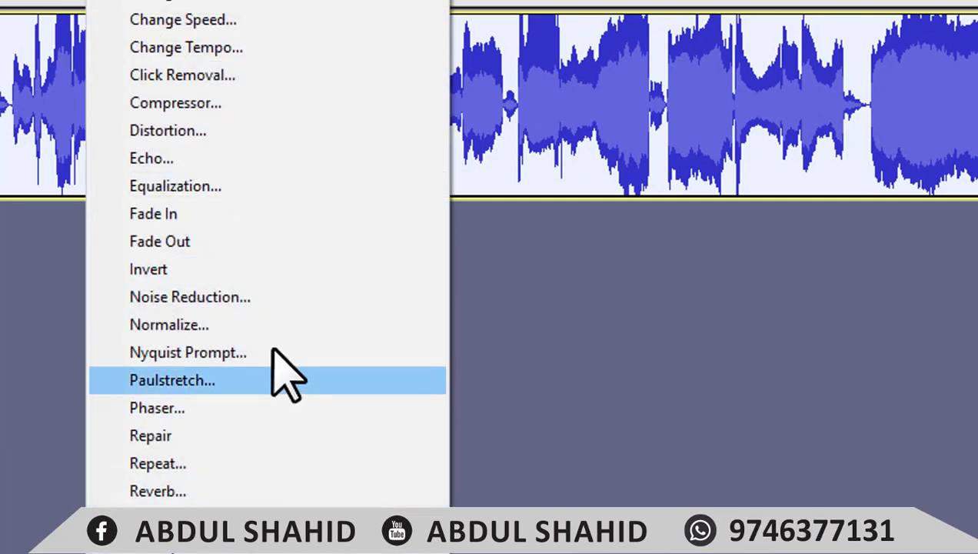
pyautogui.click(261, 325)
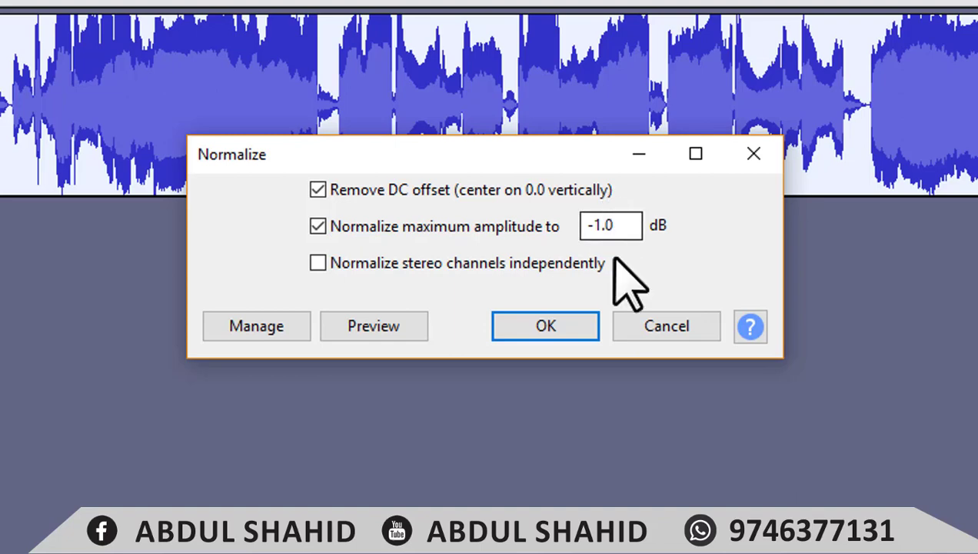
pyautogui.click(546, 329)
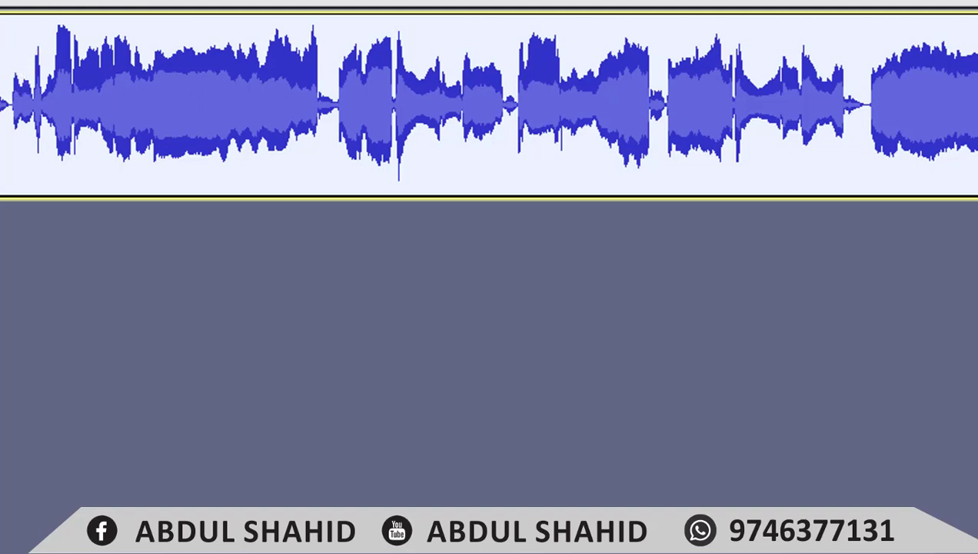
# Step: Apply Amplify with 2.0 dB gain and Allow clipping ticked
pyautogui.hotkey('alt', 'c')
pyautogui.press('Return')
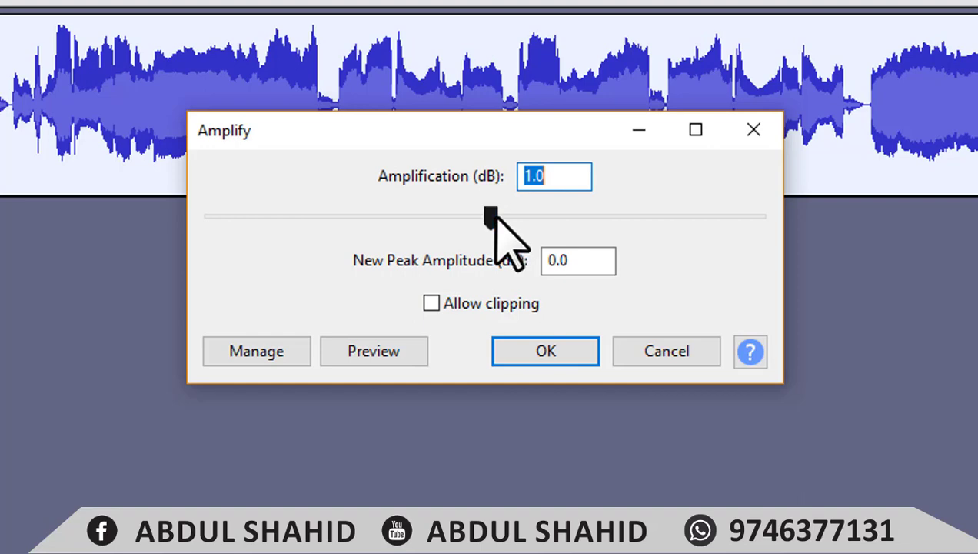
pyautogui.moveTo(486, 212); pyautogui.dragTo(490, 218)
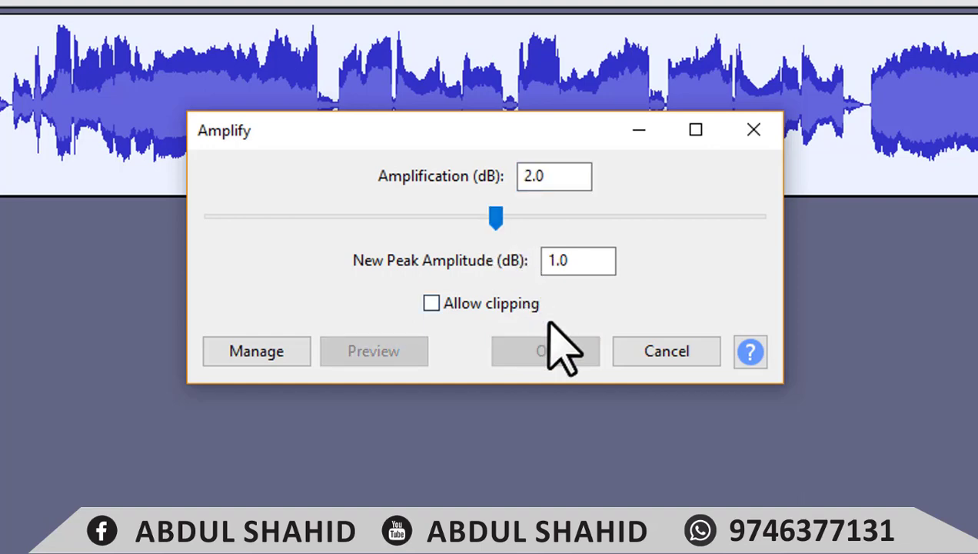
pyautogui.click(432, 303)
pyautogui.click(512, 360)
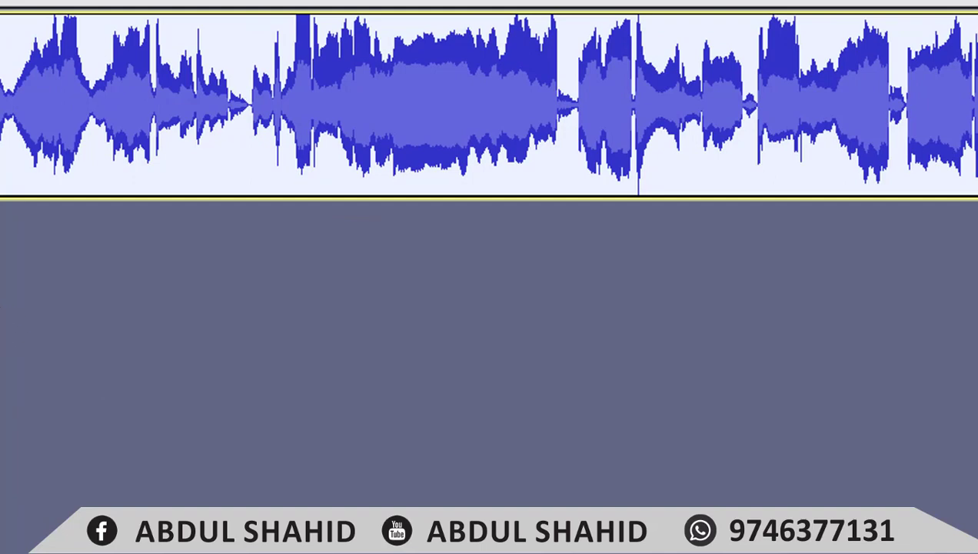
# Step: Apply Change Pitch at +0.42 semitones (2.464%), keeping the target note F
pyautogui.click(123, 1)
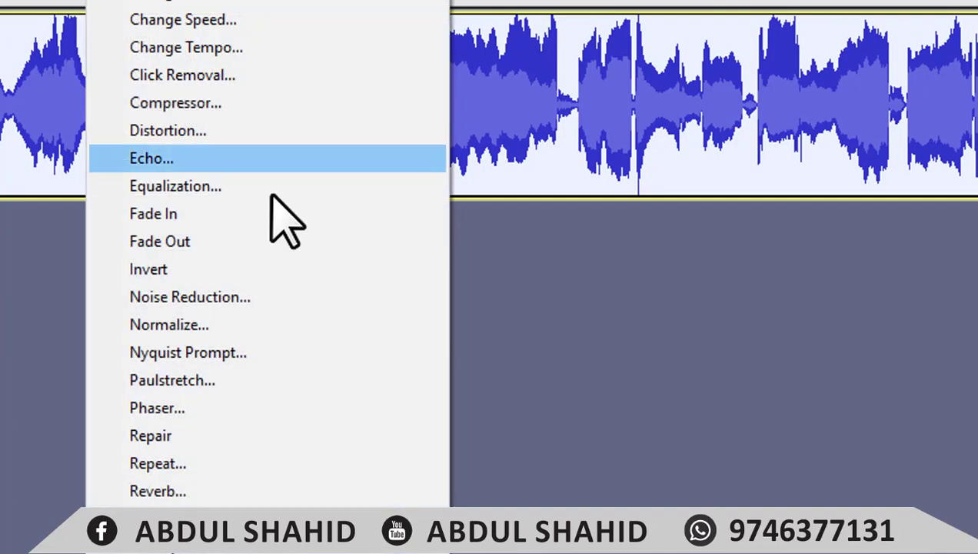
pyautogui.click(225, 3)
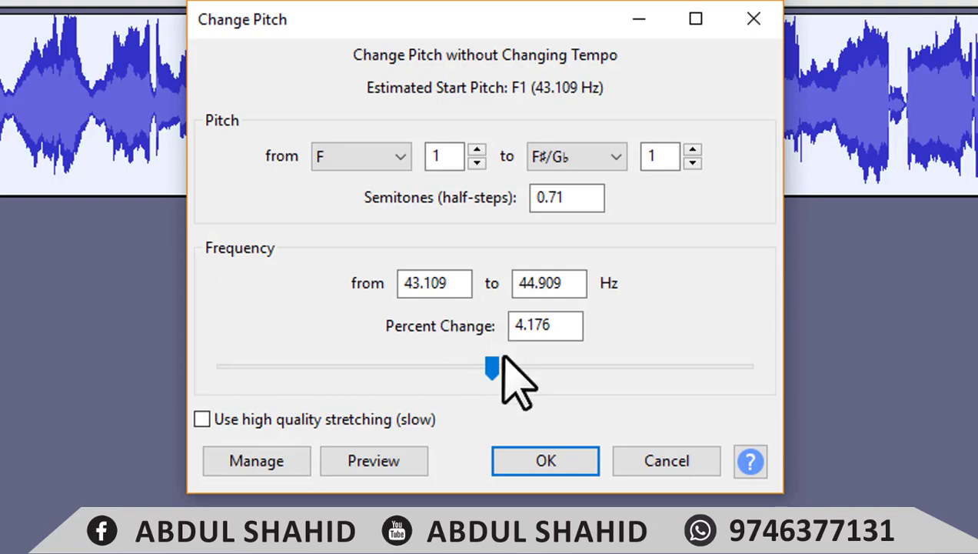
pyautogui.moveTo(495, 361); pyautogui.dragTo(500, 363)
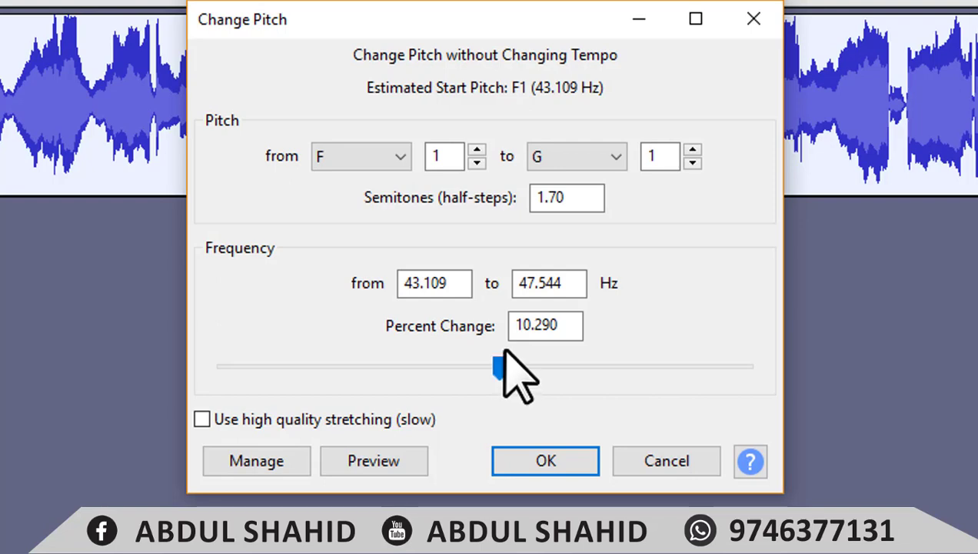
pyautogui.click(605, 159)
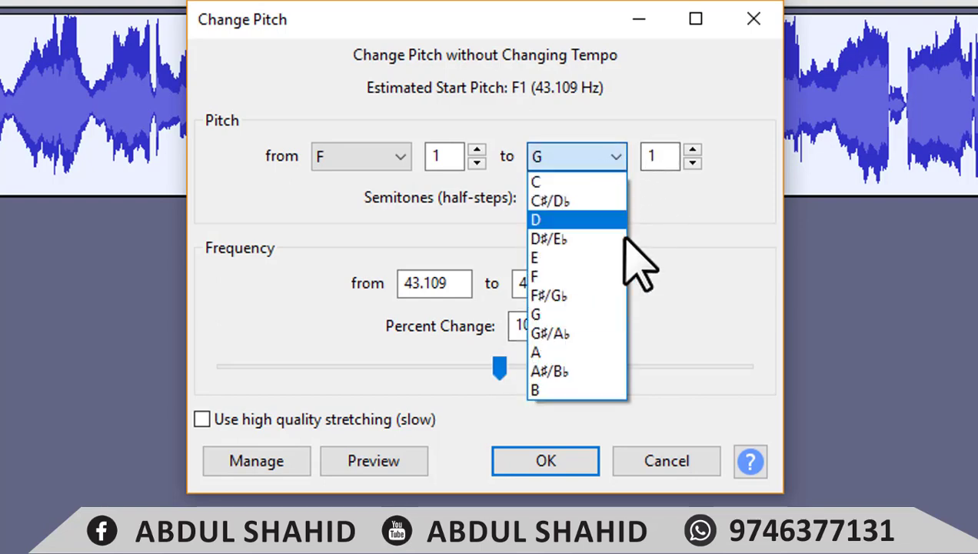
pyautogui.click(592, 273)
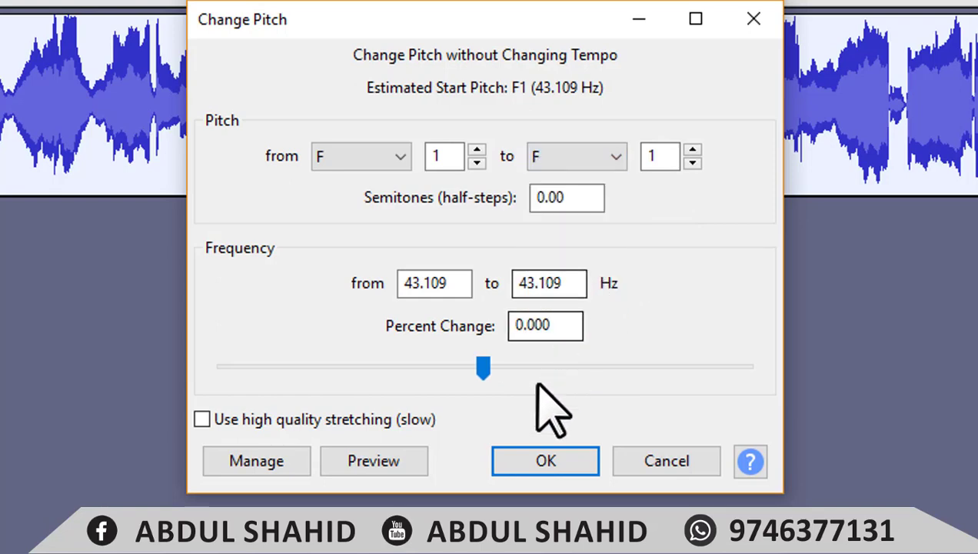
pyautogui.moveTo(488, 373); pyautogui.dragTo(495, 370)
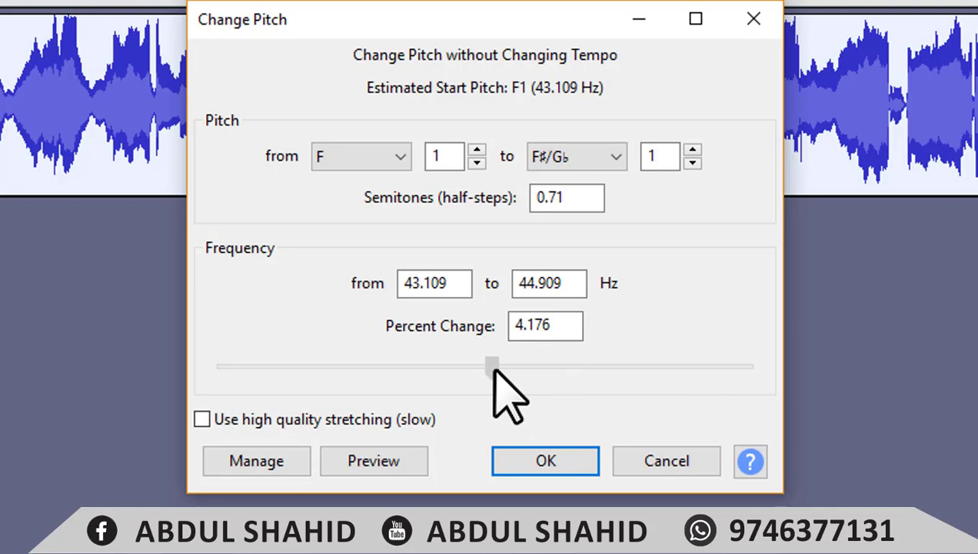
pyautogui.moveTo(493, 370)
pyautogui.mouseDown()
pyautogui.moveTo(508, 368)
pyautogui.moveTo(492, 367)
pyautogui.mouseUp()
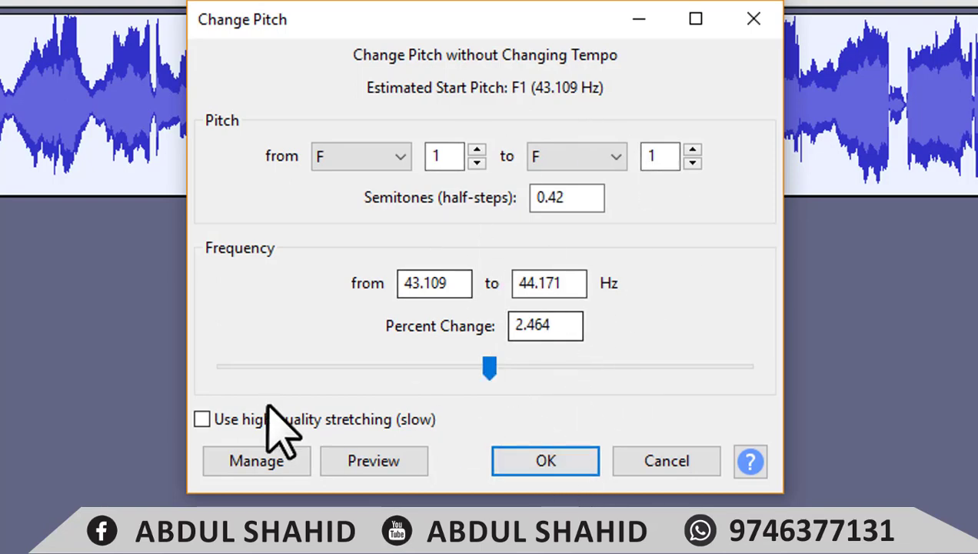
pyautogui.click(564, 455)
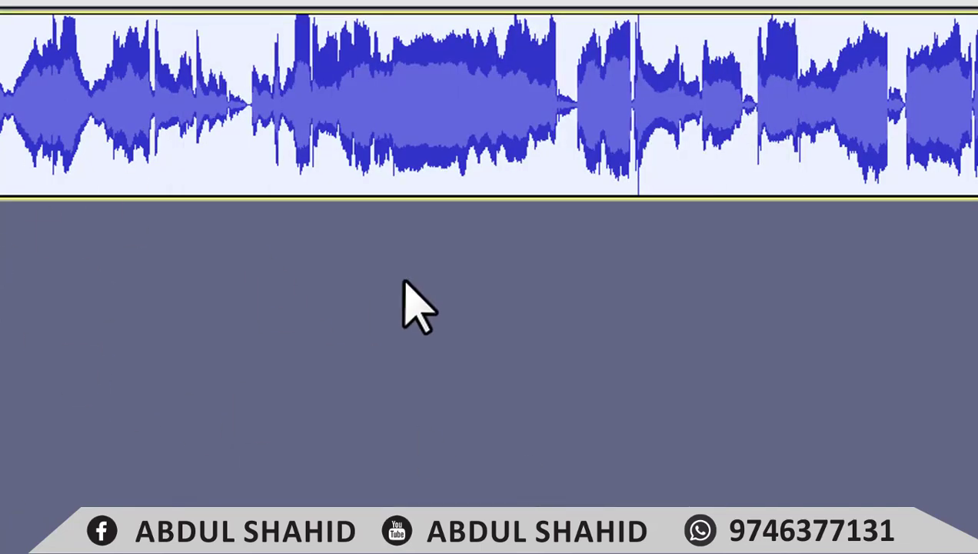